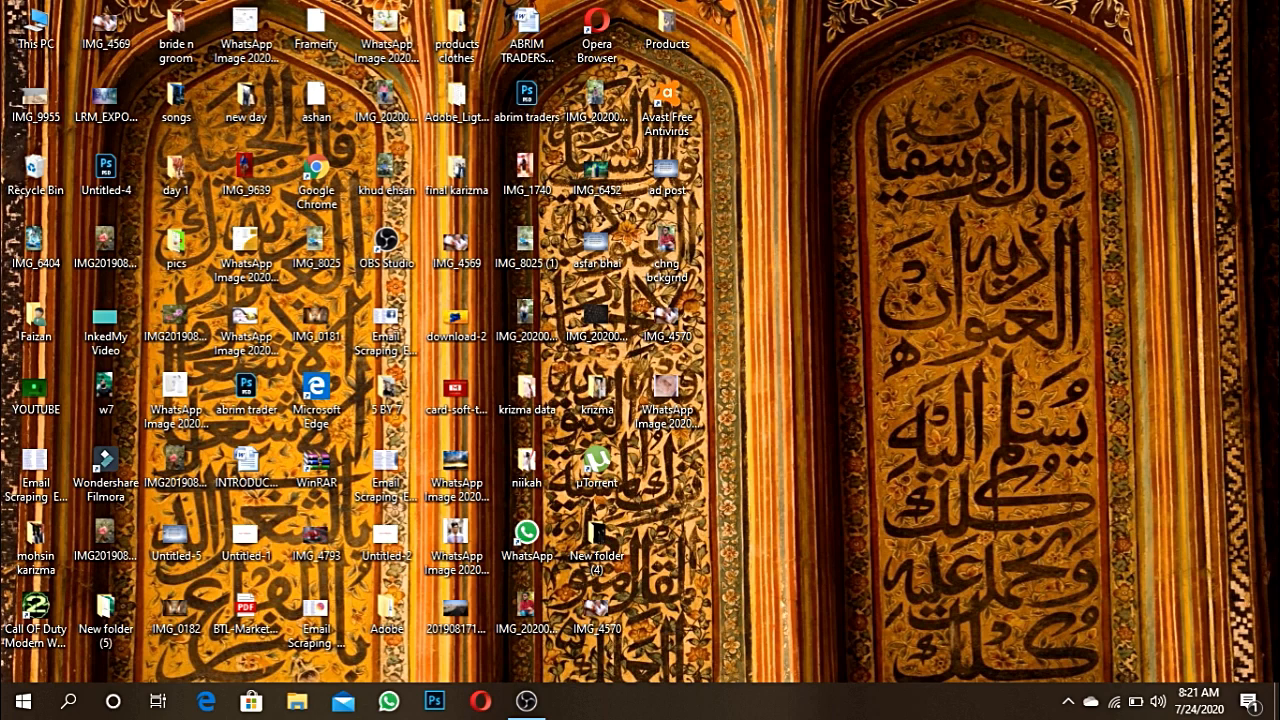
# Step: Preview the original portrait photo, then launch Chrome on the Google search page
pyautogui.doubleClick(668, 255)
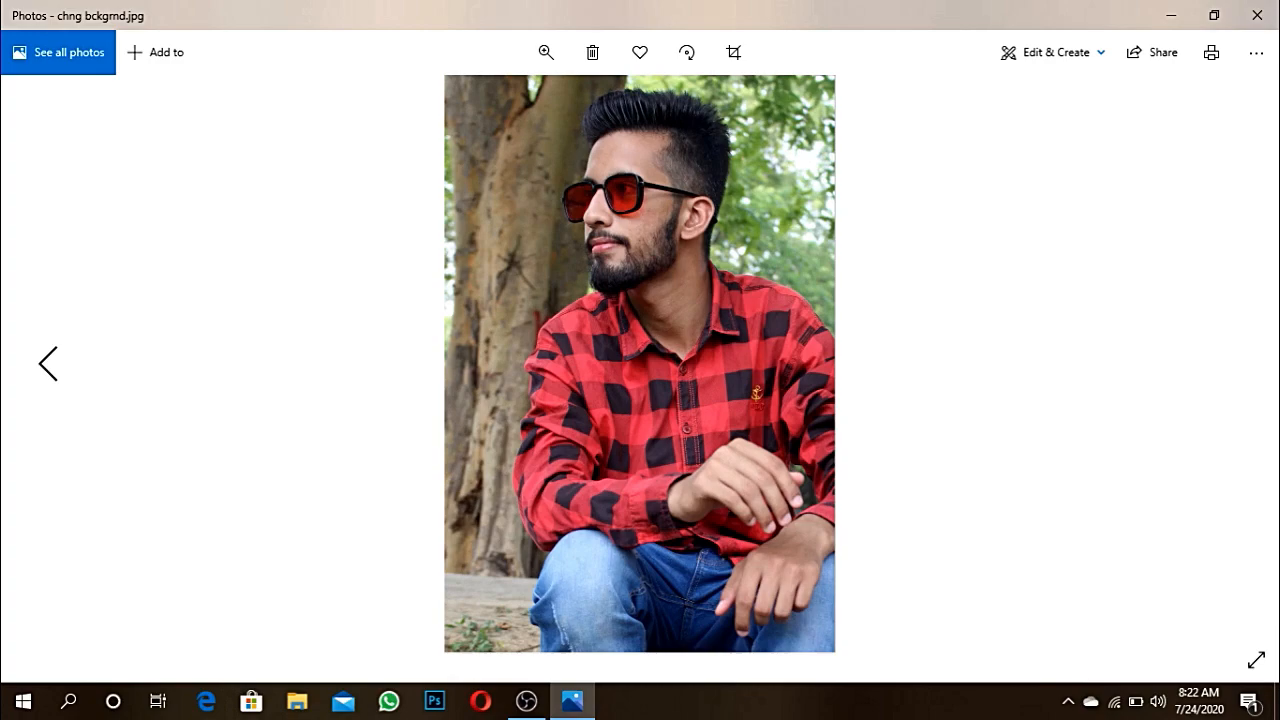
pyautogui.click(1257, 15)
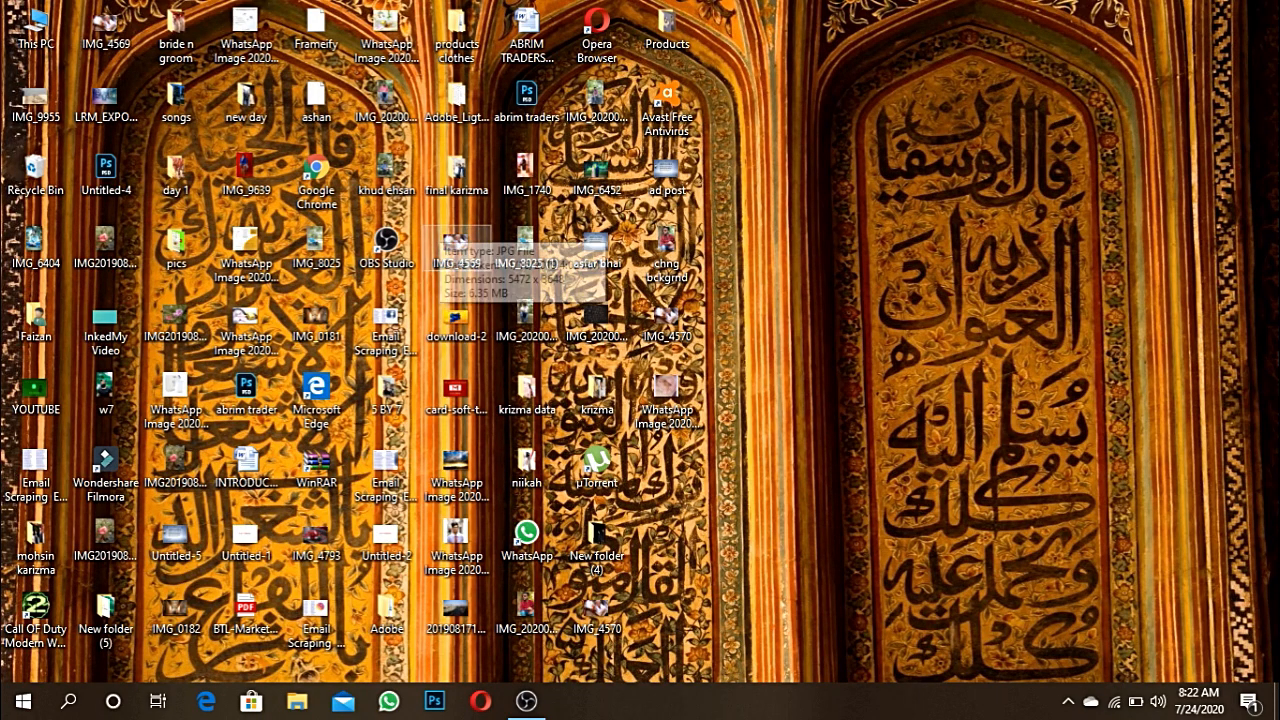
pyautogui.doubleClick(316, 182)
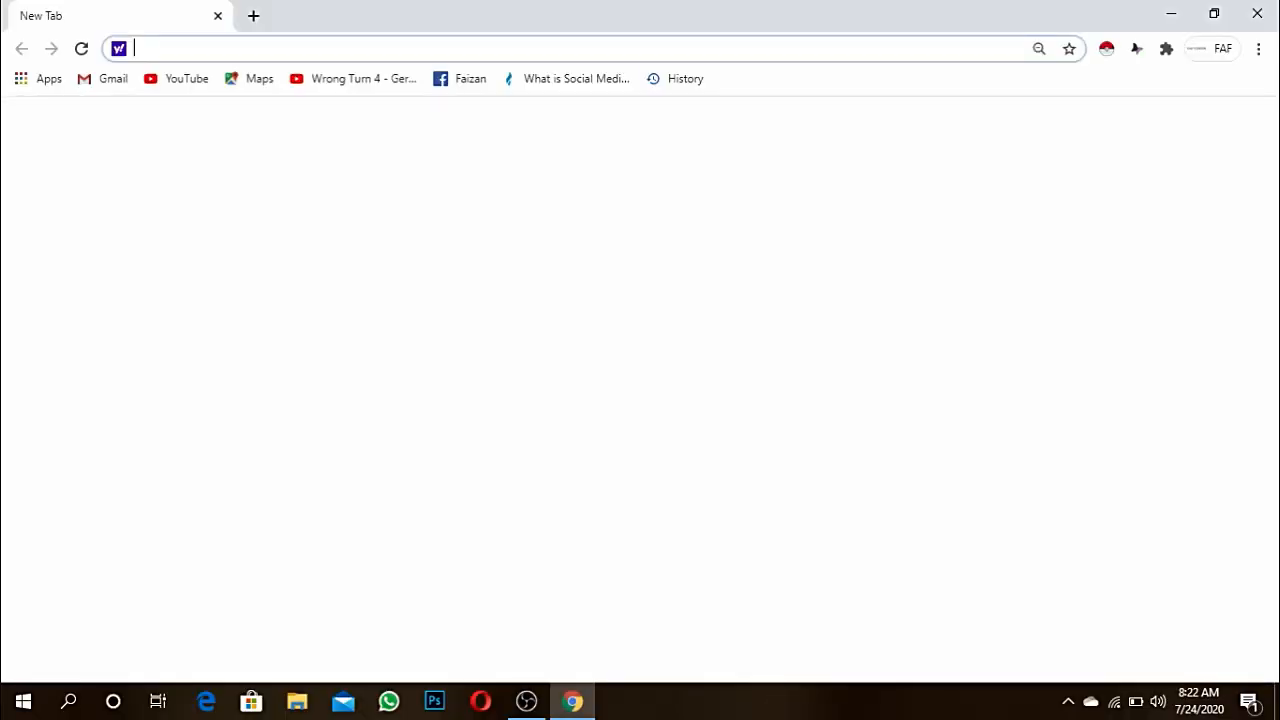
pyautogui.click(598, 310)
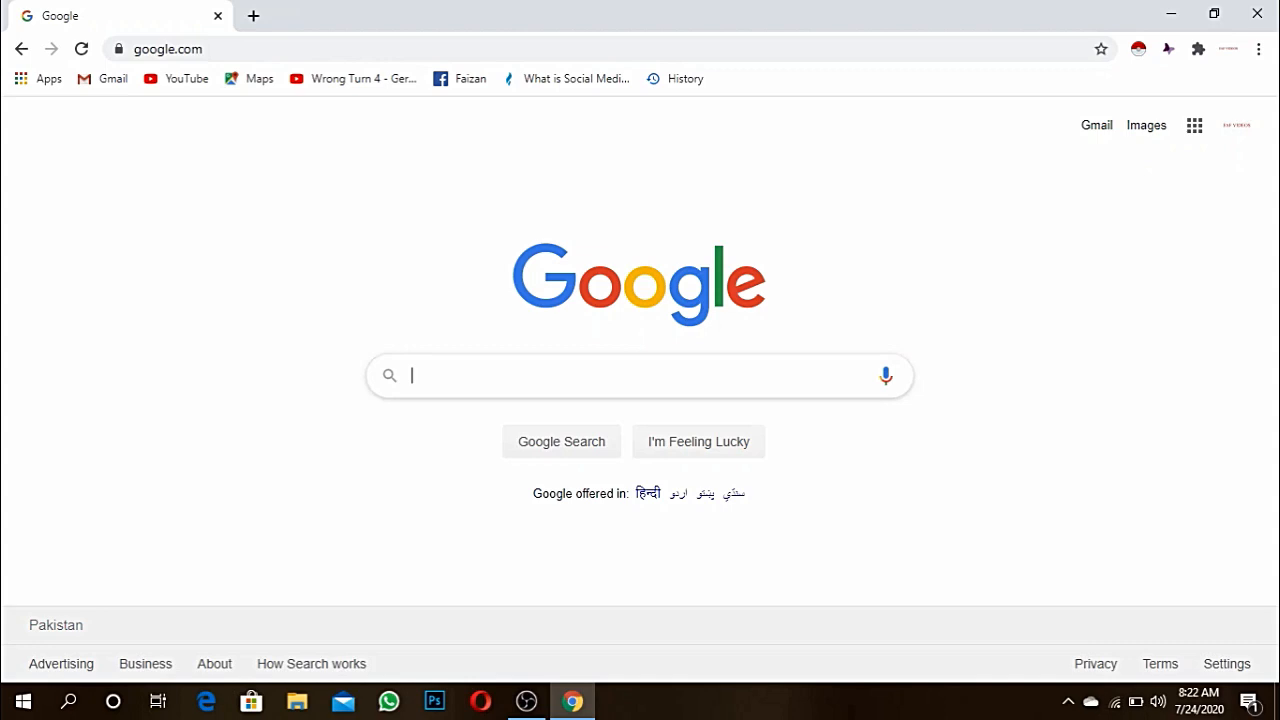
# Step: Search Google for 'remove background' to reach the remove.bg site
pyautogui.click(640, 375)
pyautogui.write('re')
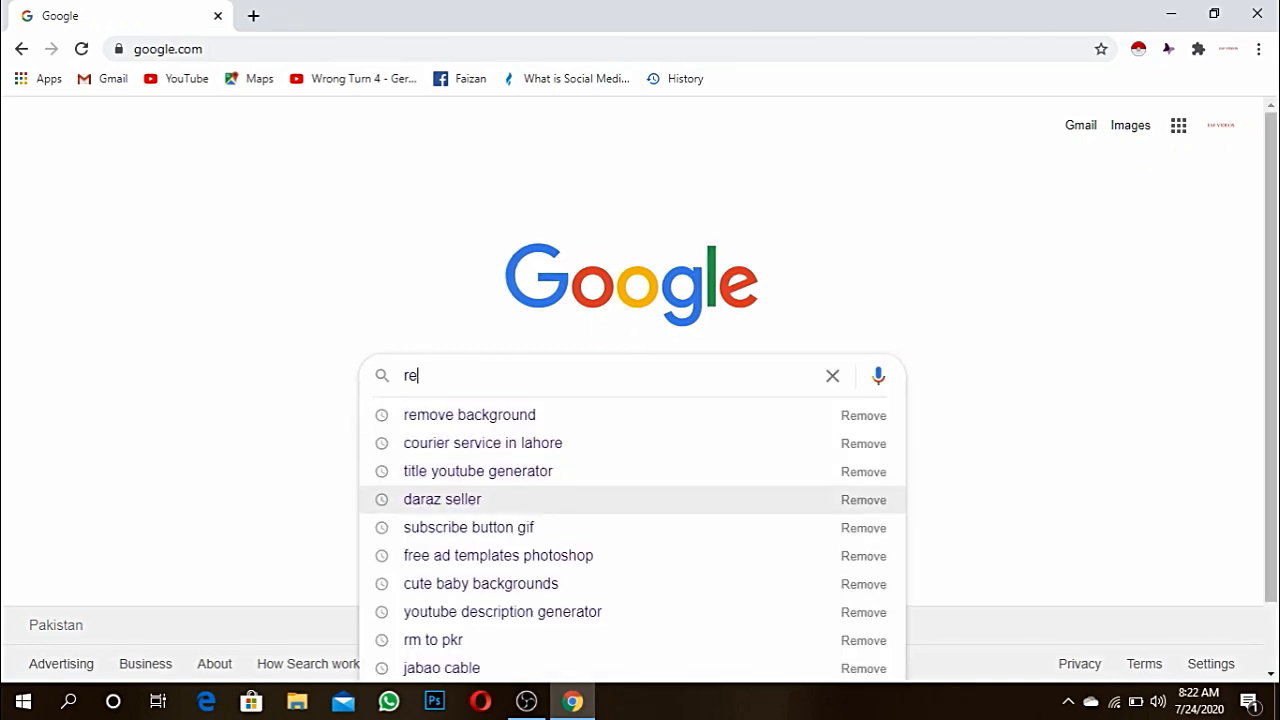
pyautogui.write('move')
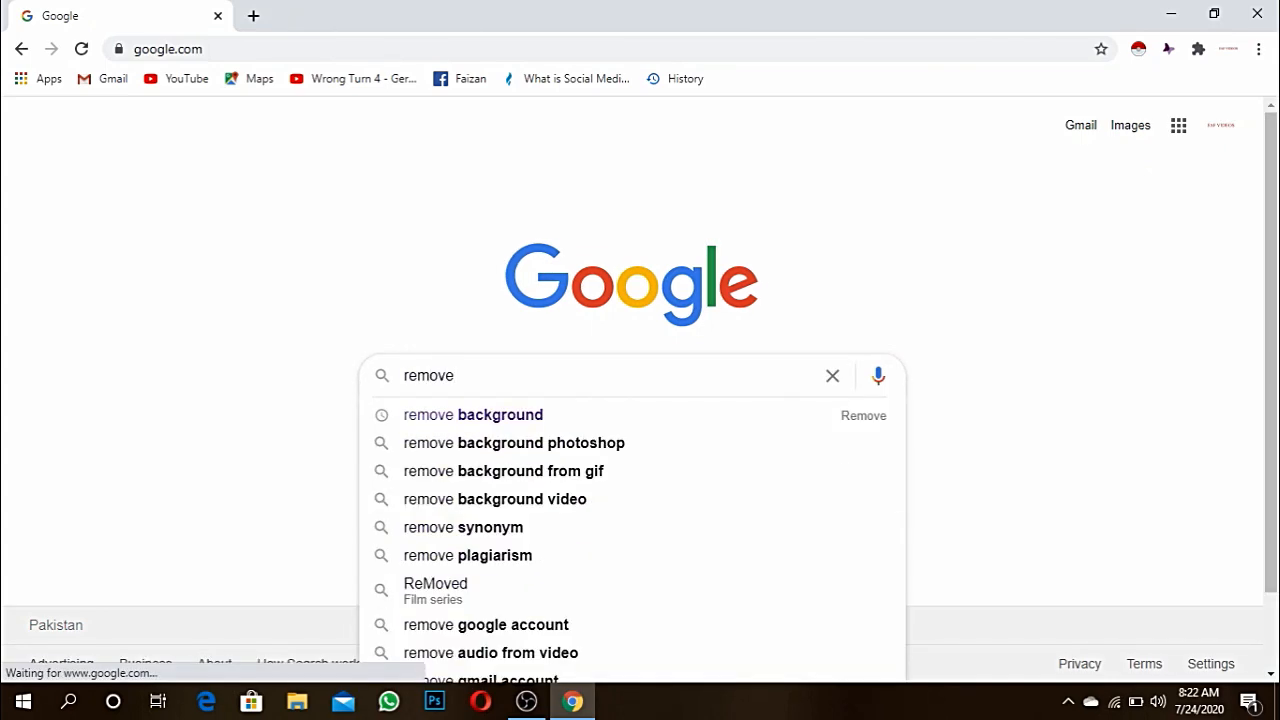
pyautogui.write(' audio from video')
pyautogui.press('Down')
pyautogui.press('Down')
pyautogui.press('Down')
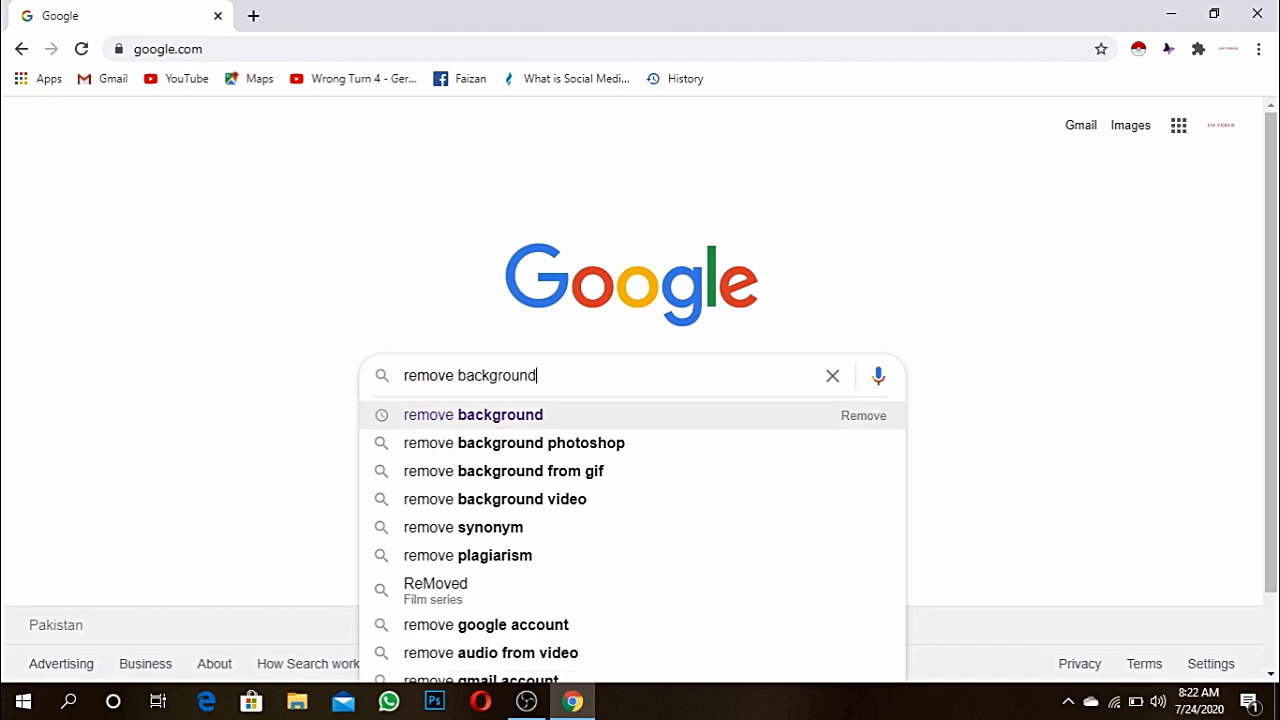
pyautogui.press('Return')
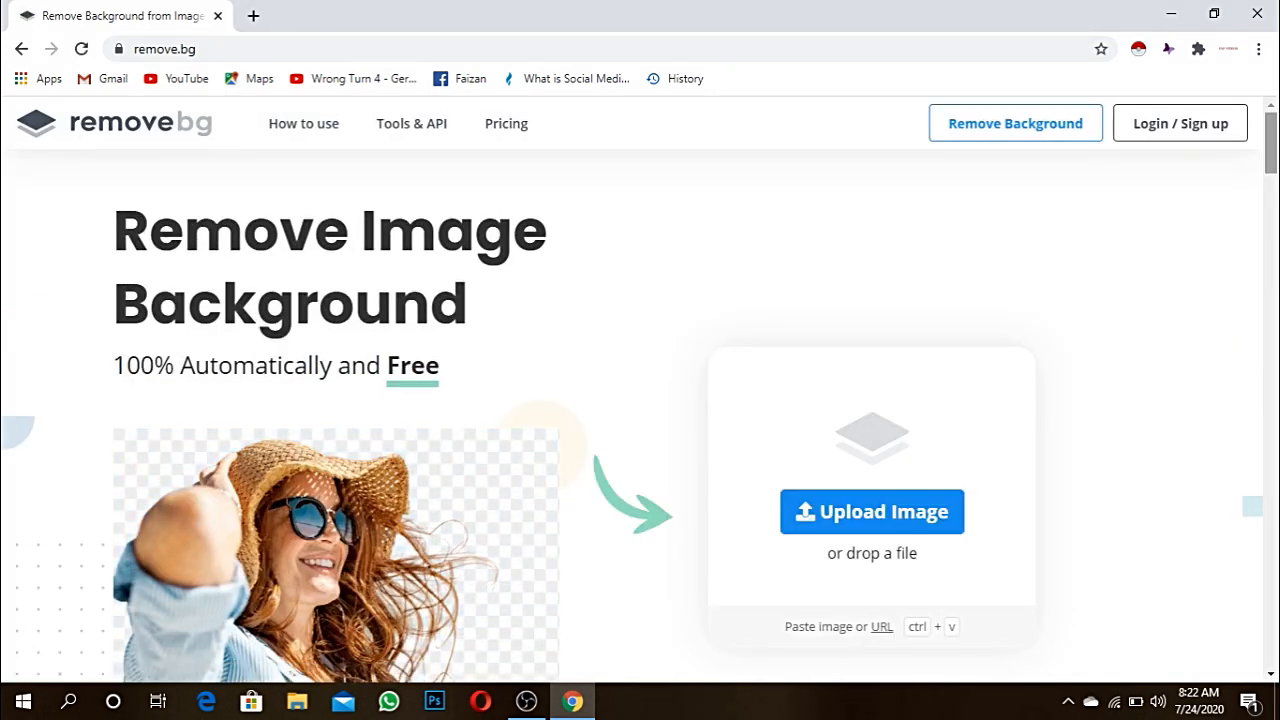
pyautogui.moveTo(1270, 140)
pyautogui.mouseDown()
pyautogui.moveTo(1270, 380)
pyautogui.moveTo(1270, 140)
pyautogui.mouseUp()
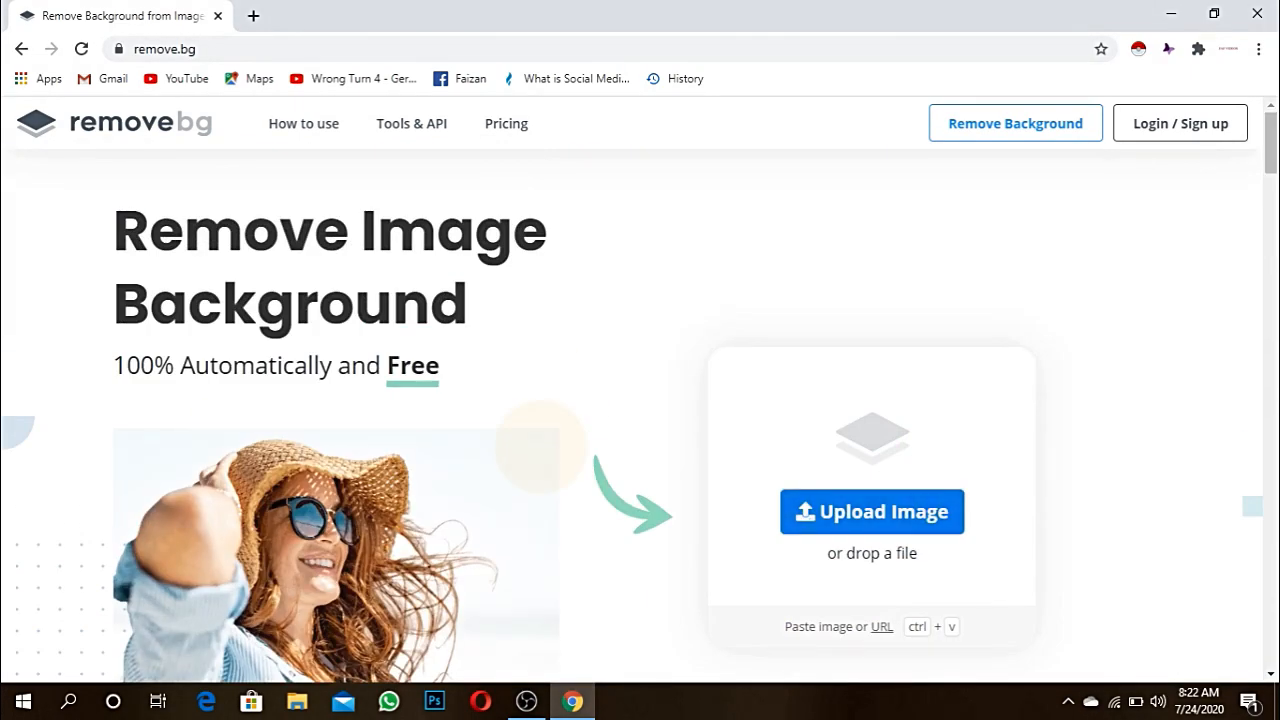
# Step: Upload the 'chng bckgrnd' JPG portrait of the man in the red checked shirt
pyautogui.click(872, 511)
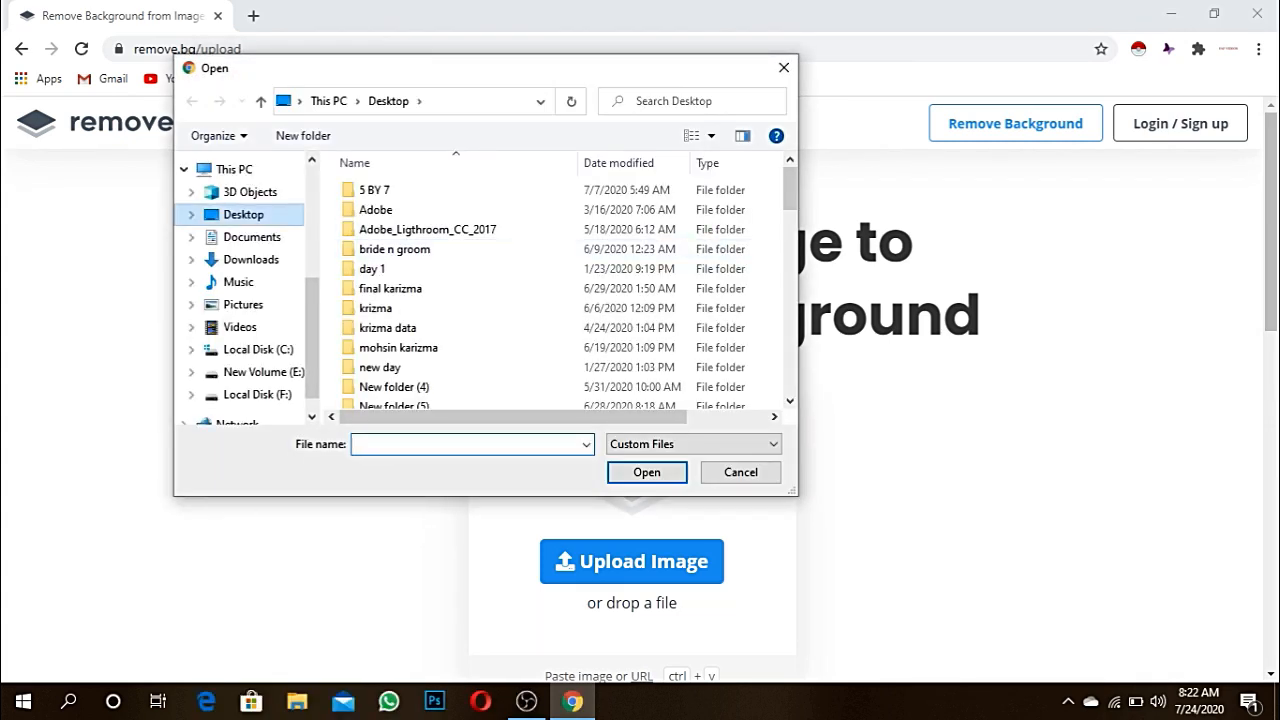
pyautogui.moveTo(788, 190)
pyautogui.mouseDown()
pyautogui.moveTo(788, 375)
pyautogui.moveTo(788, 250)
pyautogui.mouseUp()
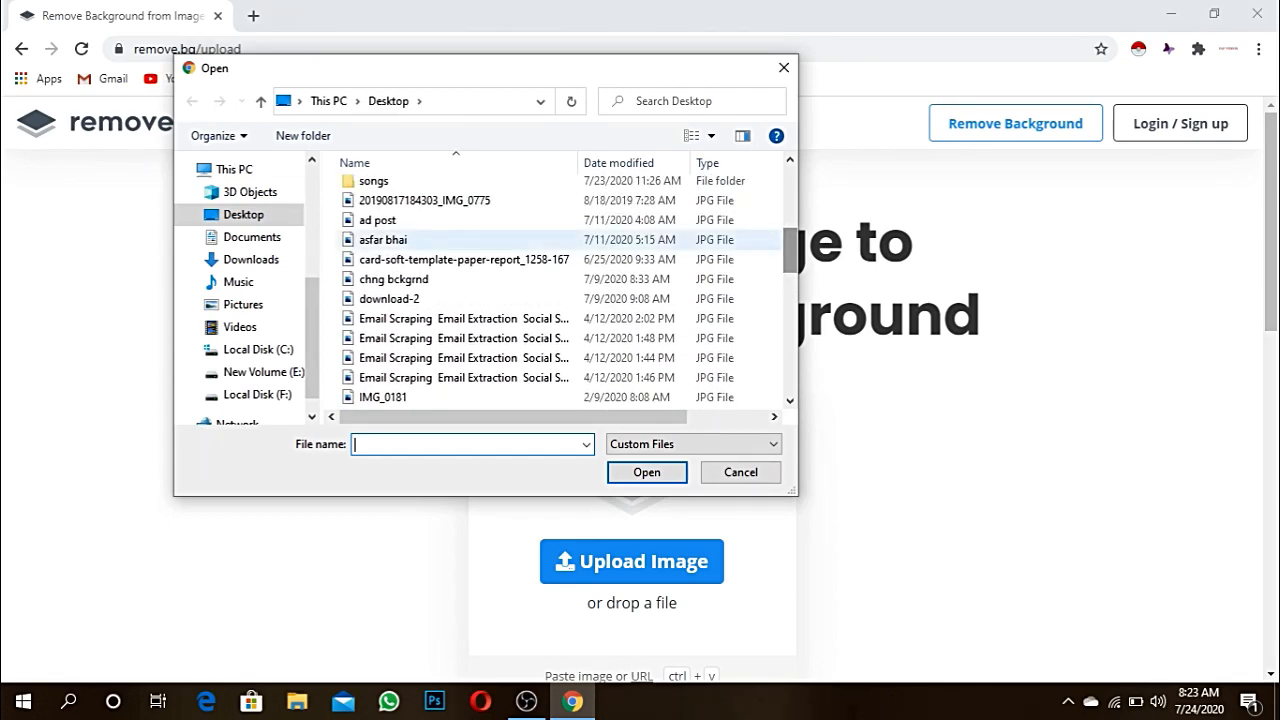
pyautogui.doubleClick(393, 279)
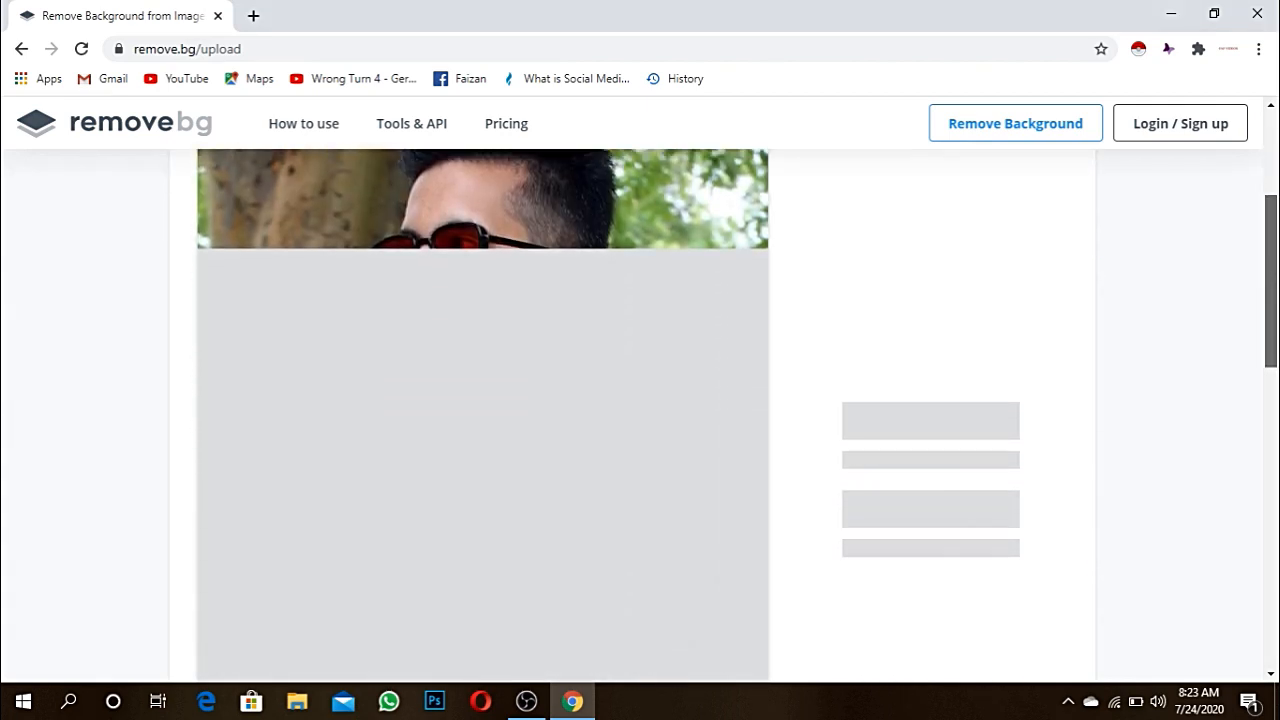
pyautogui.scroll(-5, 640, 400)
pyautogui.scroll(2, 640, 400)
pyautogui.scroll(3, 640, 400)
pyautogui.scroll(1, 640, 400)
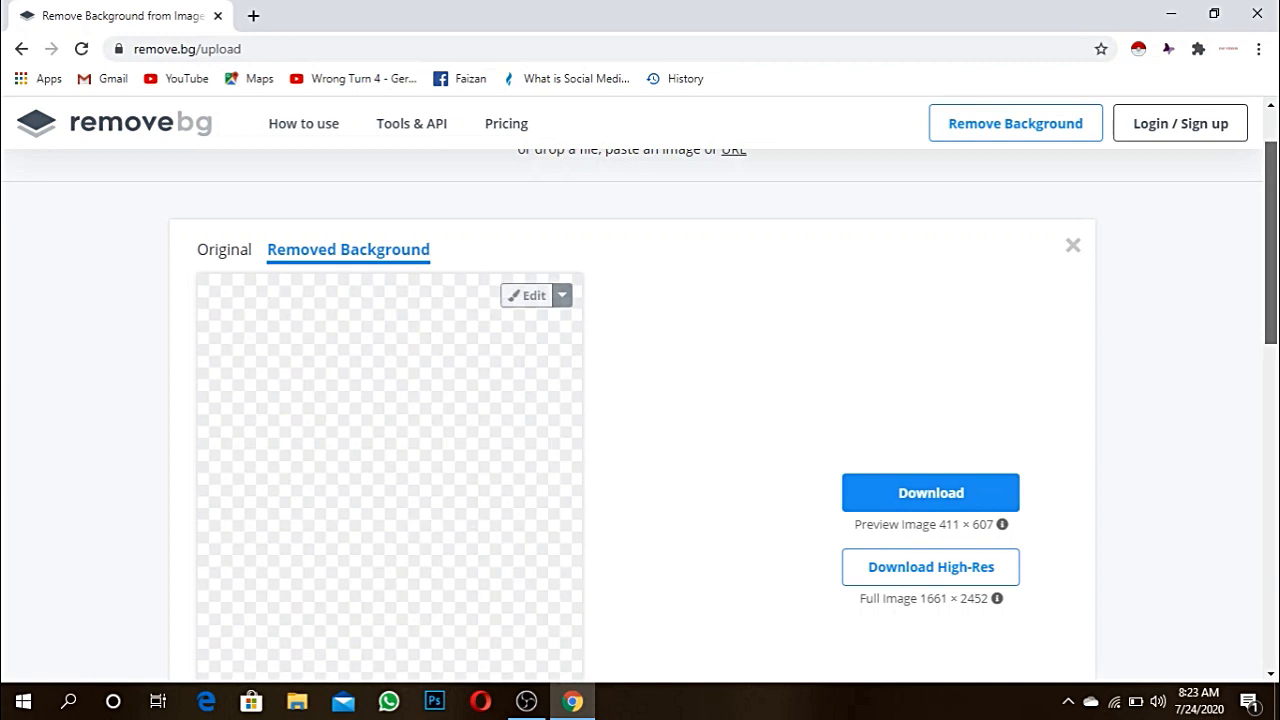
pyautogui.scroll(-1, 640, 400)
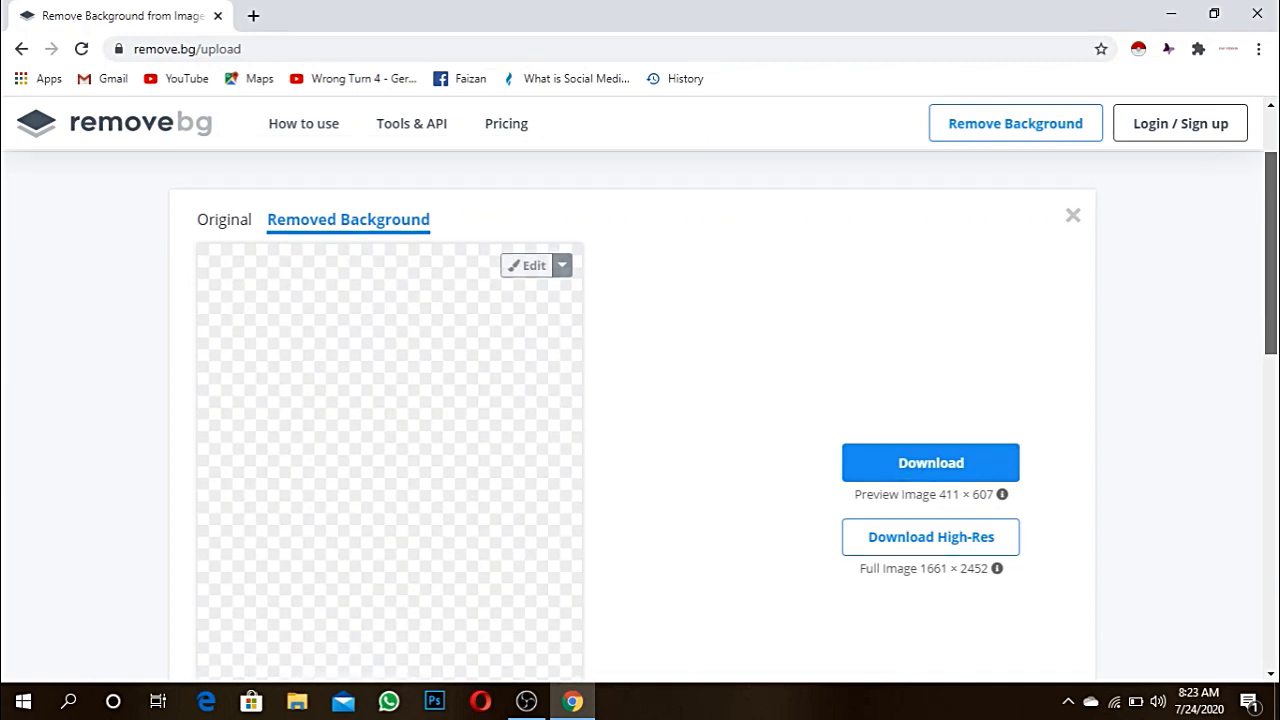
pyautogui.scroll(-1, 640, 400)
pyautogui.scroll(-3, 640, 400)
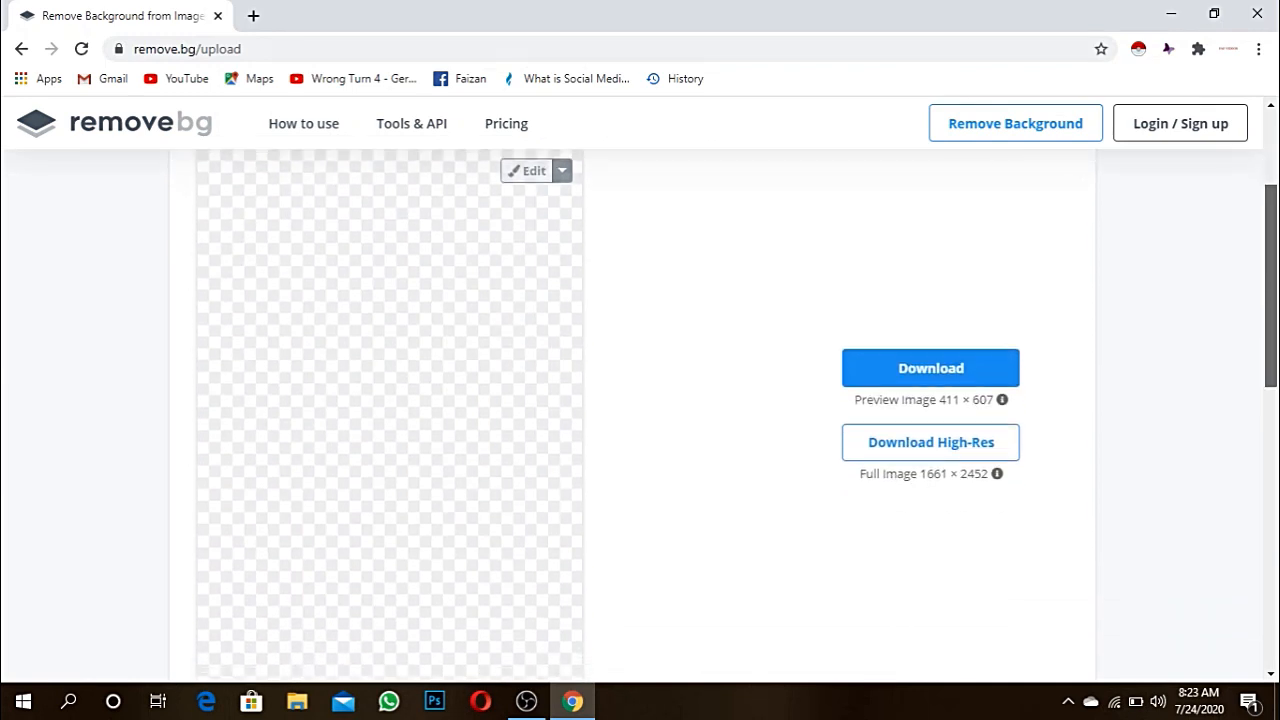
pyautogui.scroll(-3, 640, 400)
pyautogui.scroll(-2, 640, 400)
pyautogui.scroll(-2, 640, 400)
pyautogui.scroll(3, 640, 400)
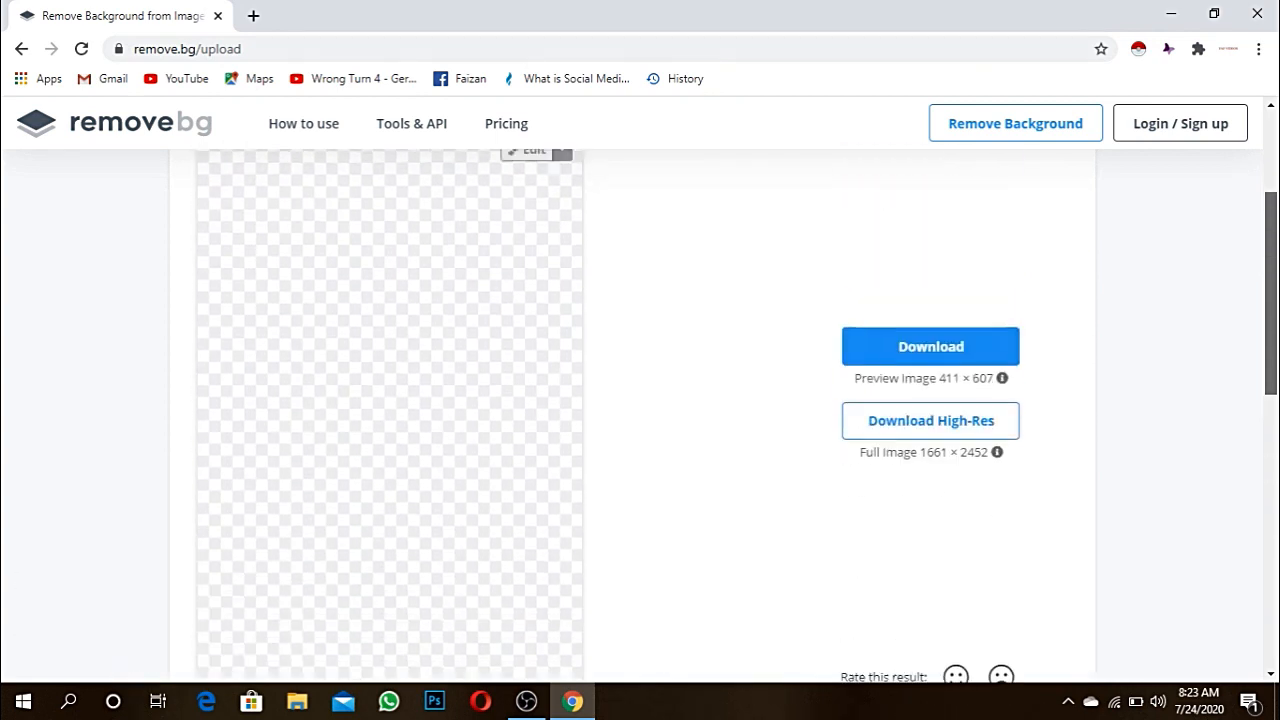
pyautogui.scroll(3, 640, 400)
pyautogui.scroll(-2, 640, 400)
pyautogui.scroll(3, 640, 400)
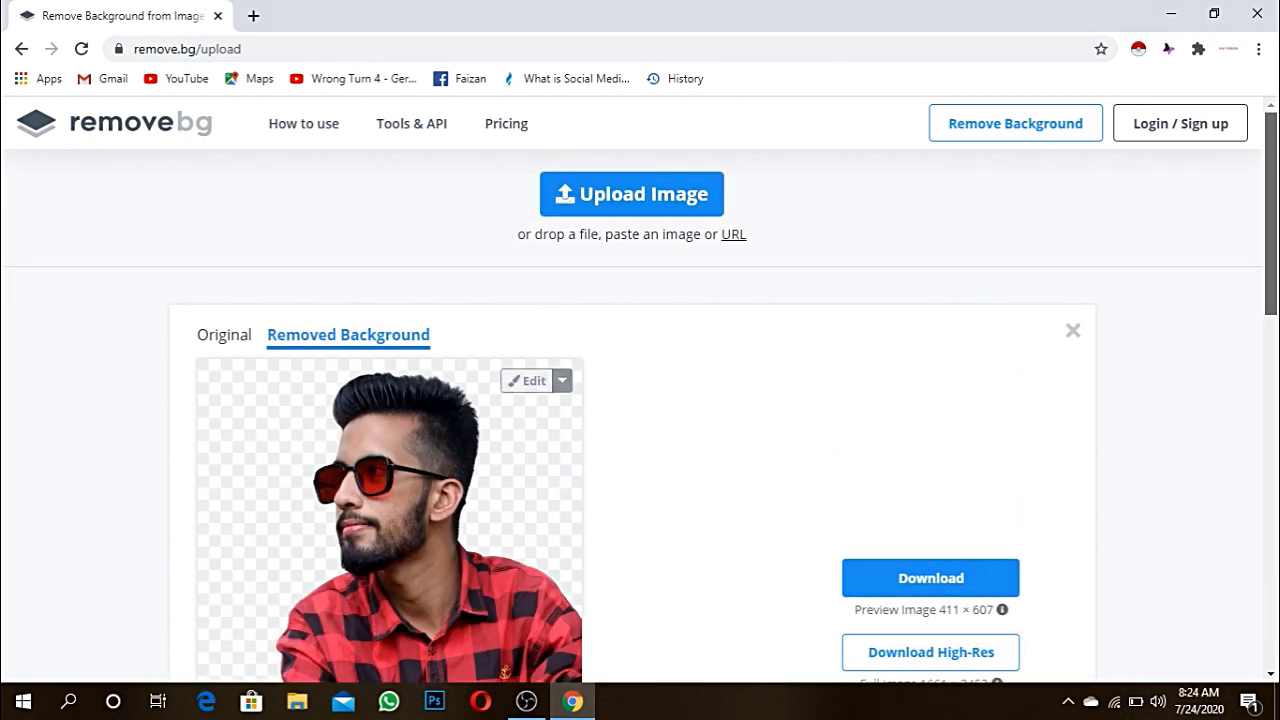
pyautogui.scroll(-3, 640, 400)
pyautogui.scroll(-2, 640, 400)
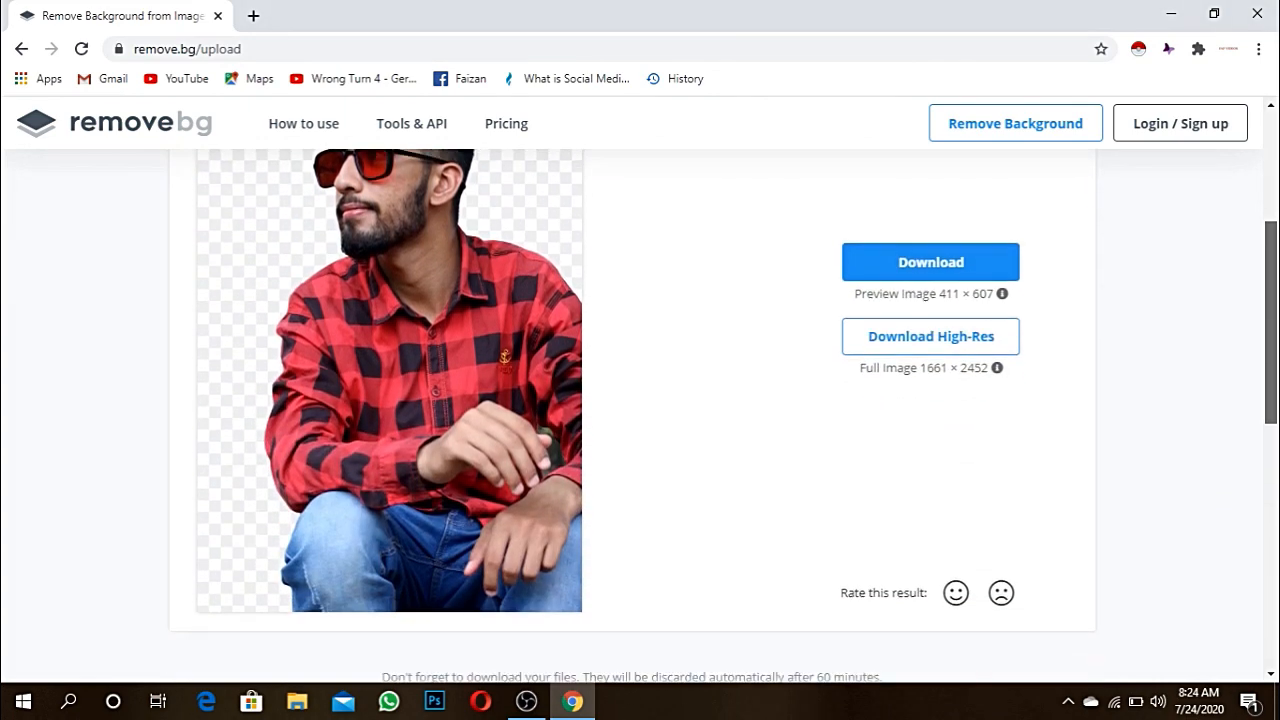
pyautogui.scroll(4, 640, 400)
pyautogui.scroll(-2, 640, 400)
pyautogui.scroll(2, 640, 400)
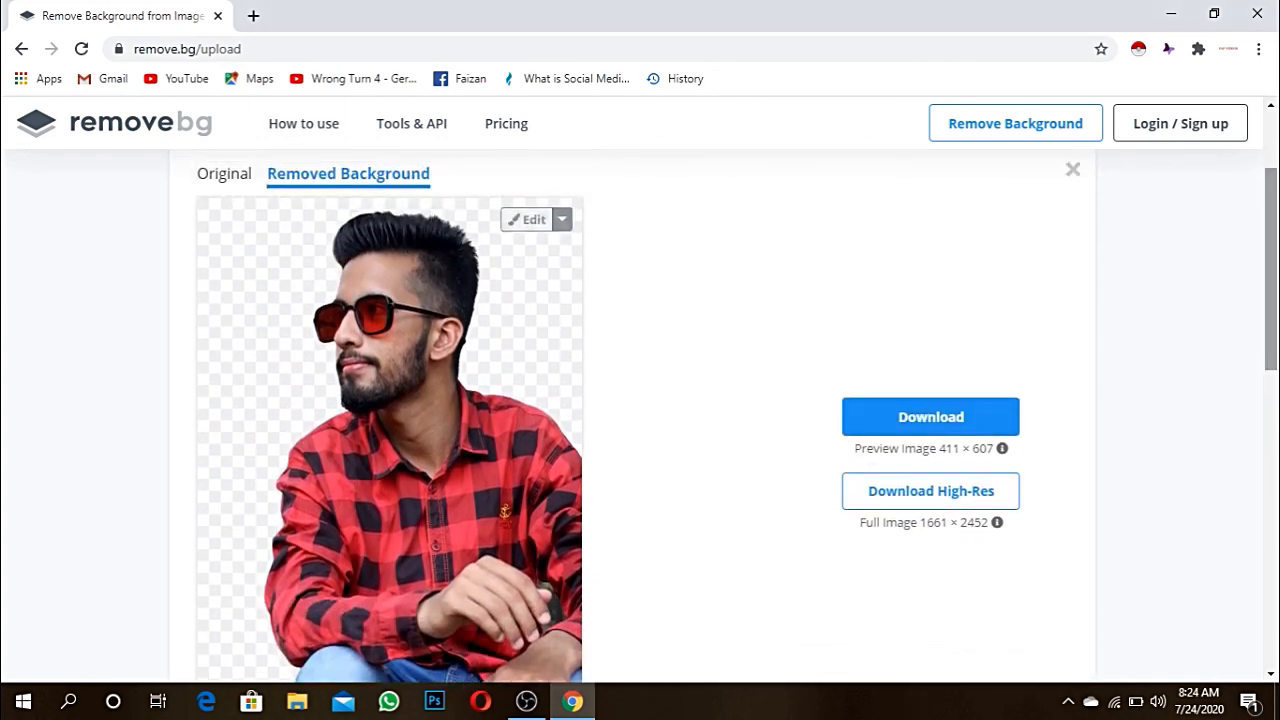
pyautogui.click(527, 219)
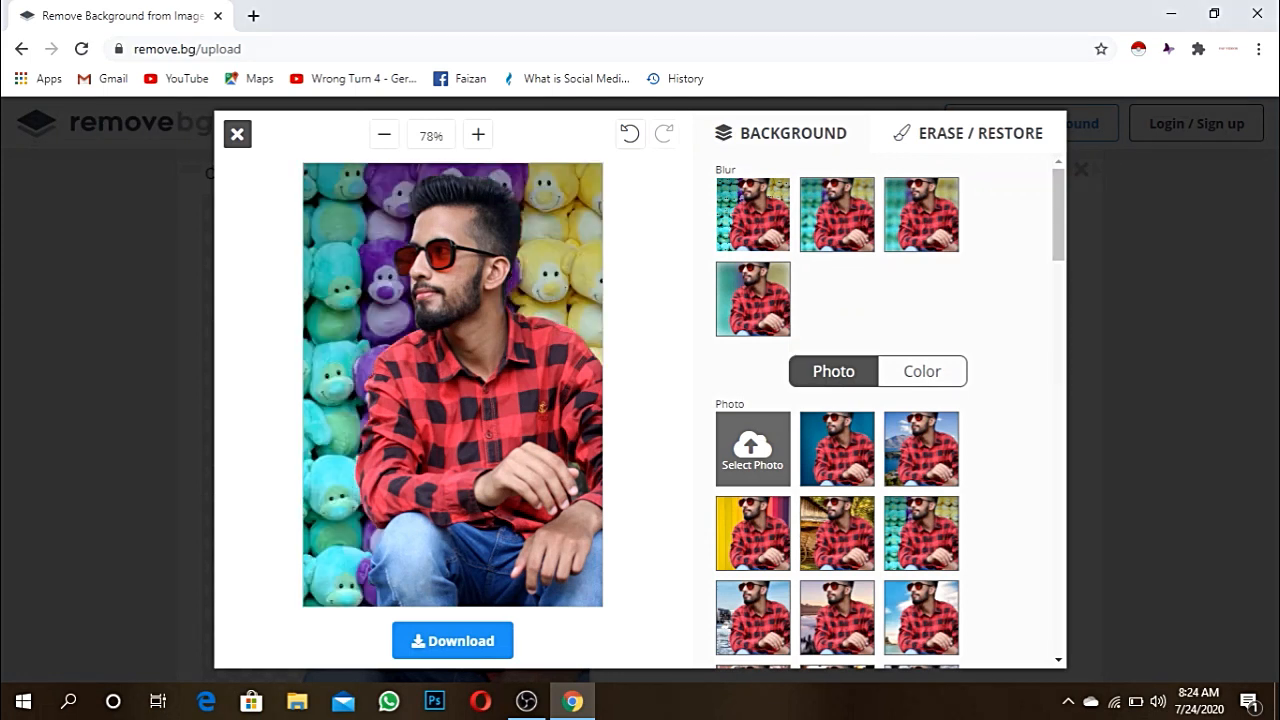
pyautogui.click(752, 533)
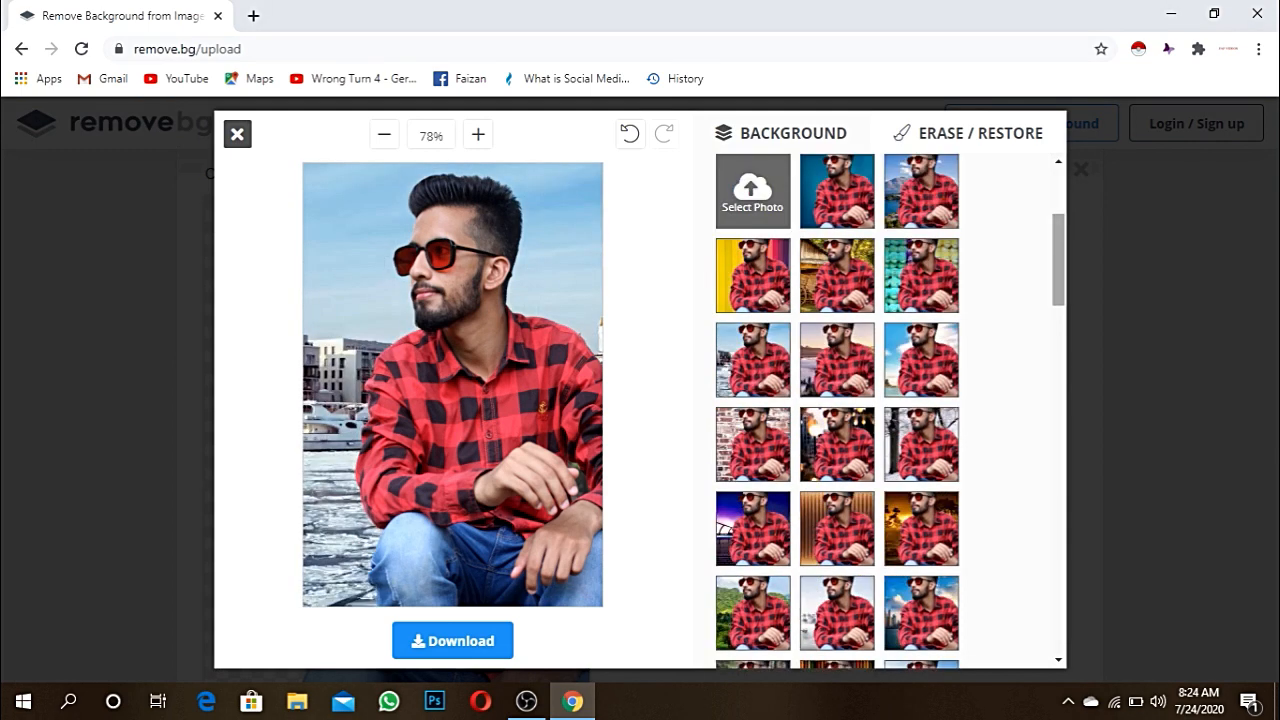
pyautogui.scroll(-5, 840, 450)
pyautogui.scroll(-3, 840, 450)
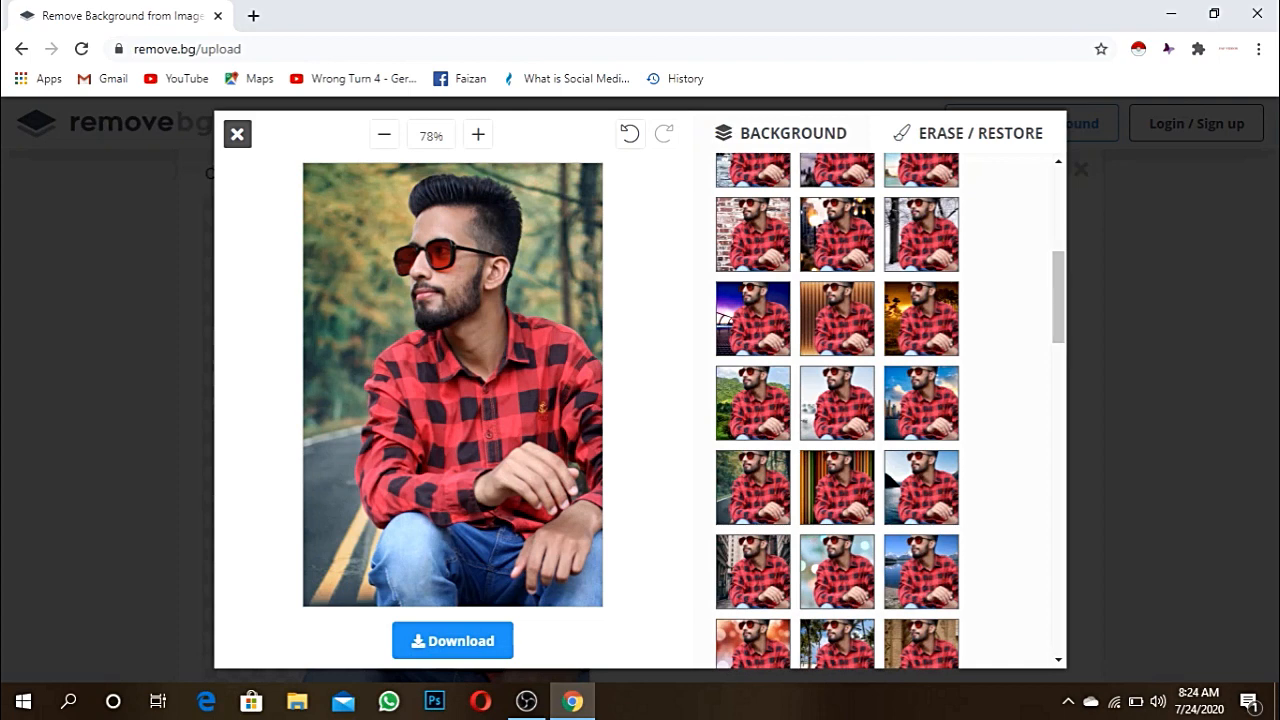
pyautogui.scroll(-5, 840, 400)
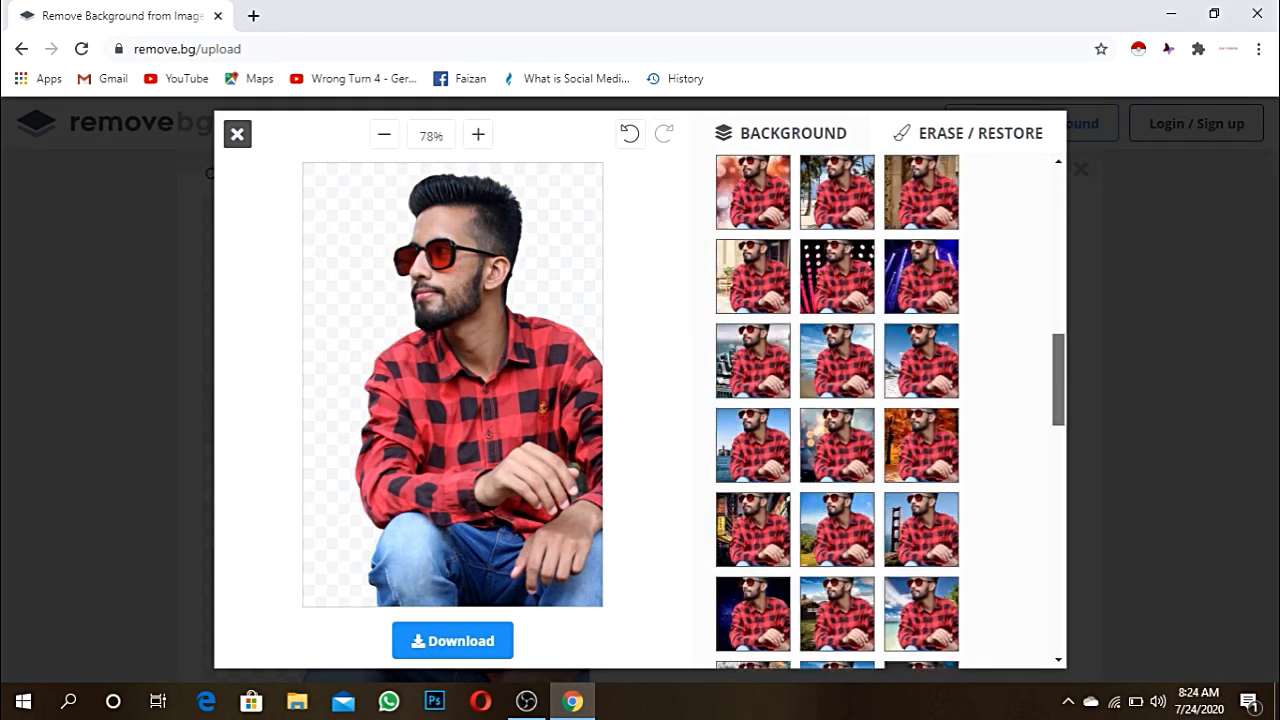
pyautogui.scroll(-5, 840, 400)
pyautogui.scroll(-5, 840, 400)
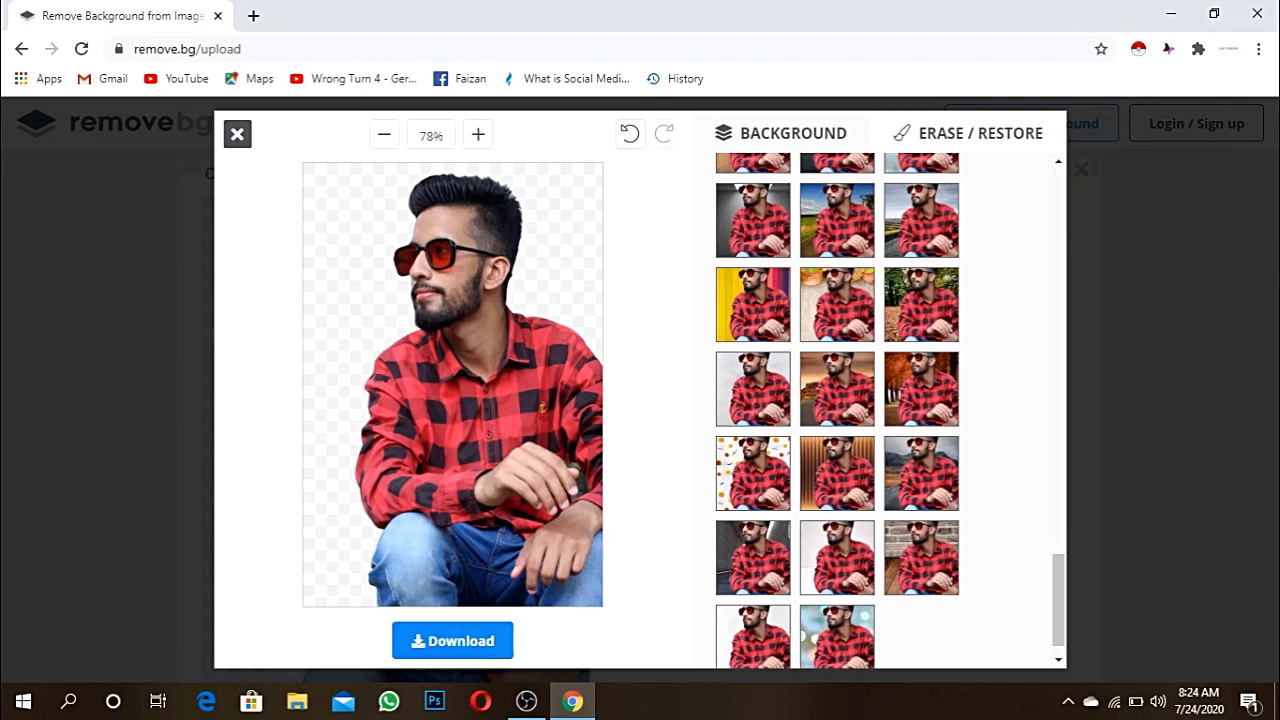
pyautogui.click(837, 636)
pyautogui.click(921, 473)
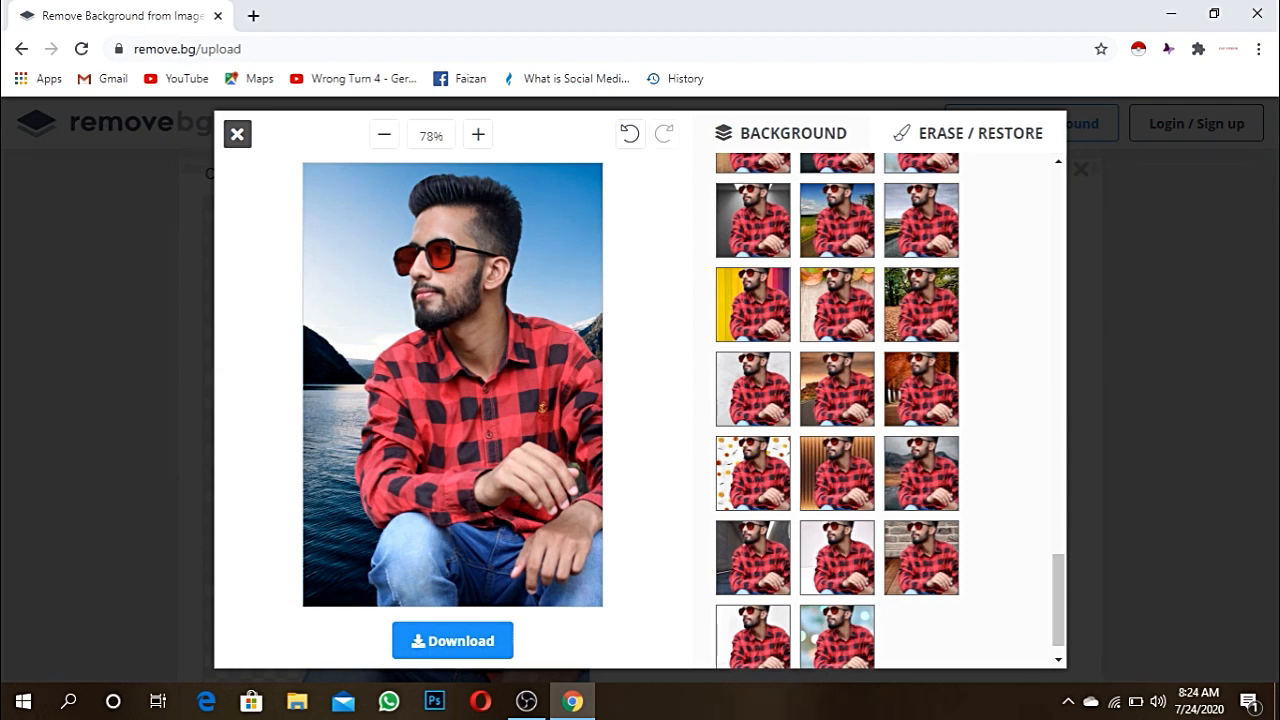
pyautogui.click(237, 134)
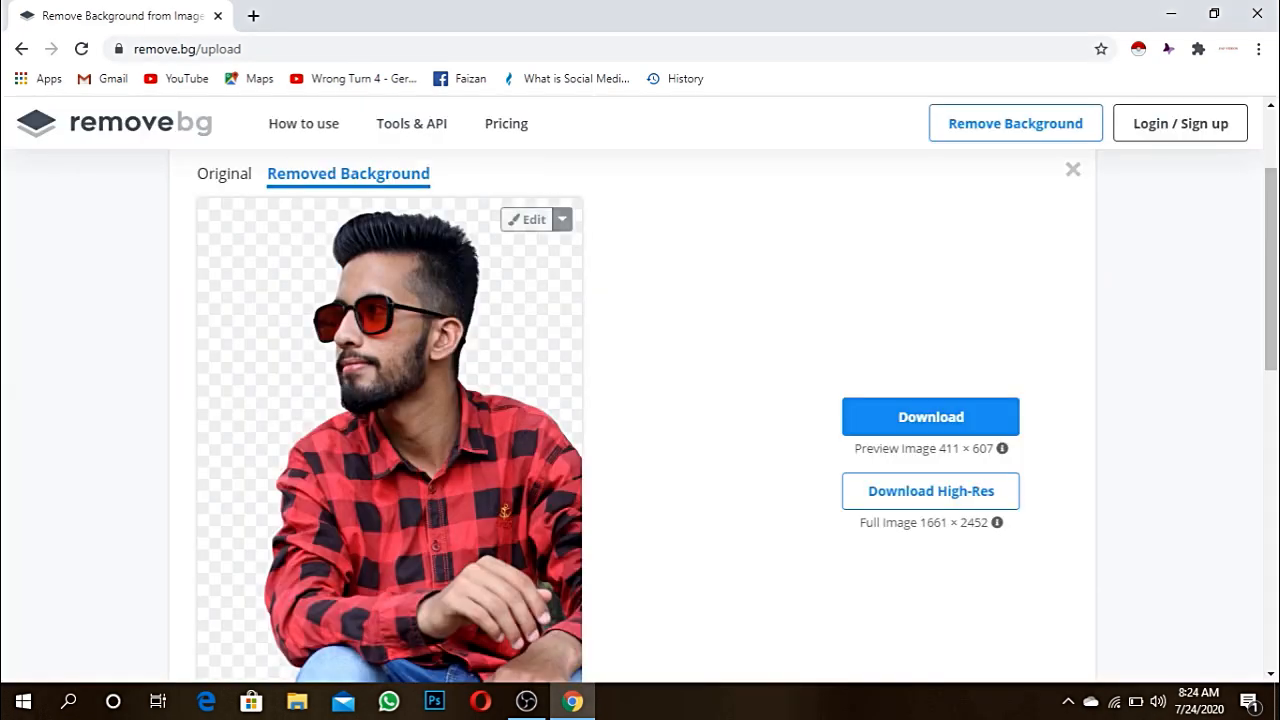
# Step: Download the cut-out portrait as a transparent PNG
pyautogui.click(930, 416)
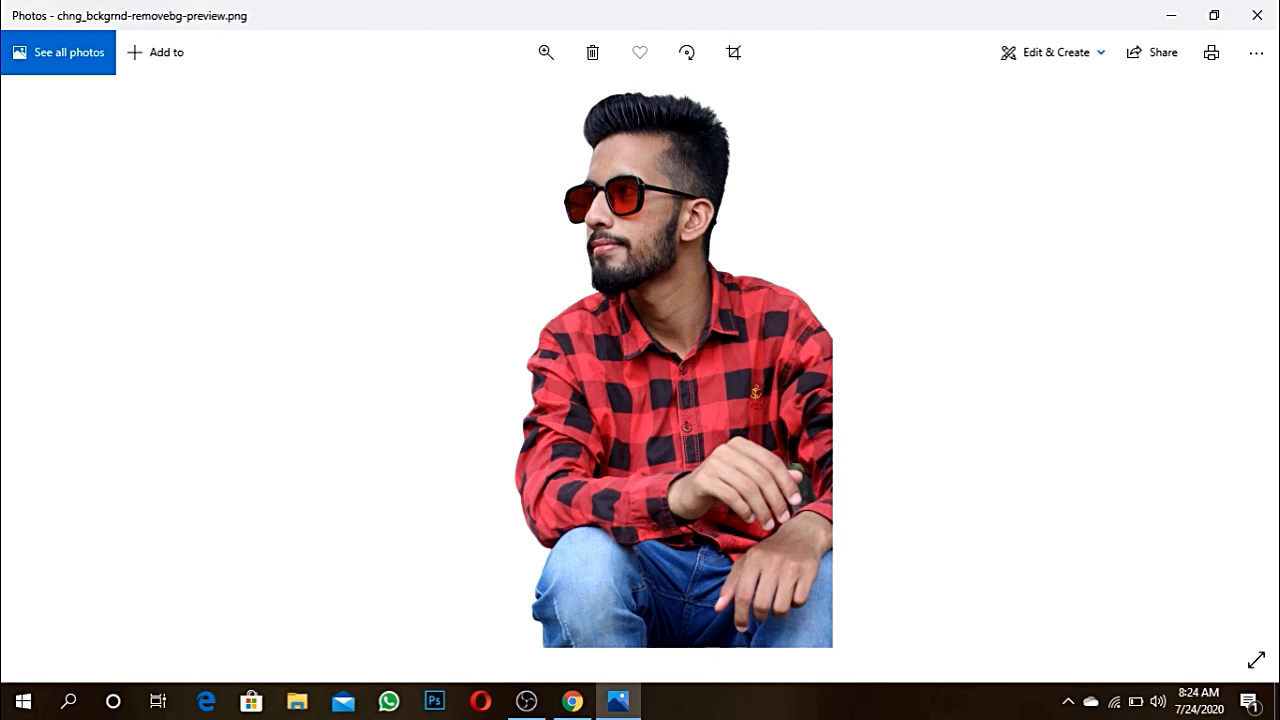
pyautogui.scroll(3, 640, 360)
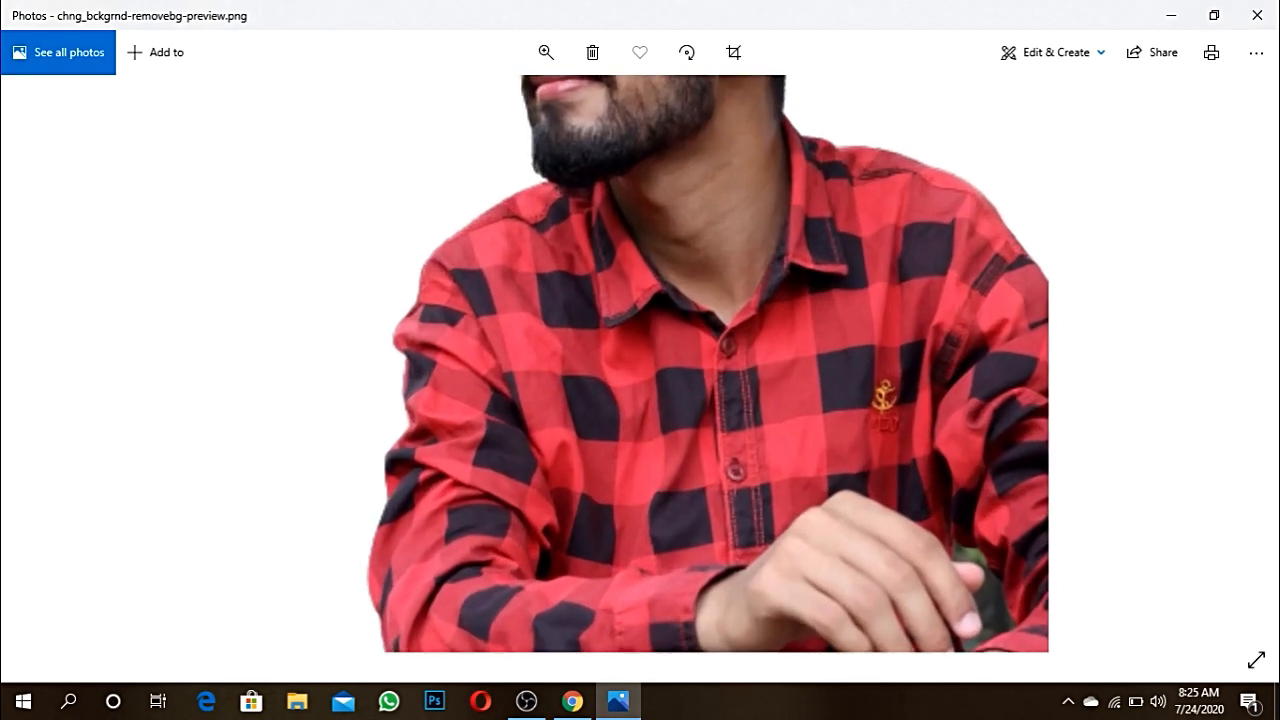
pyautogui.scroll(-3, 640, 360)
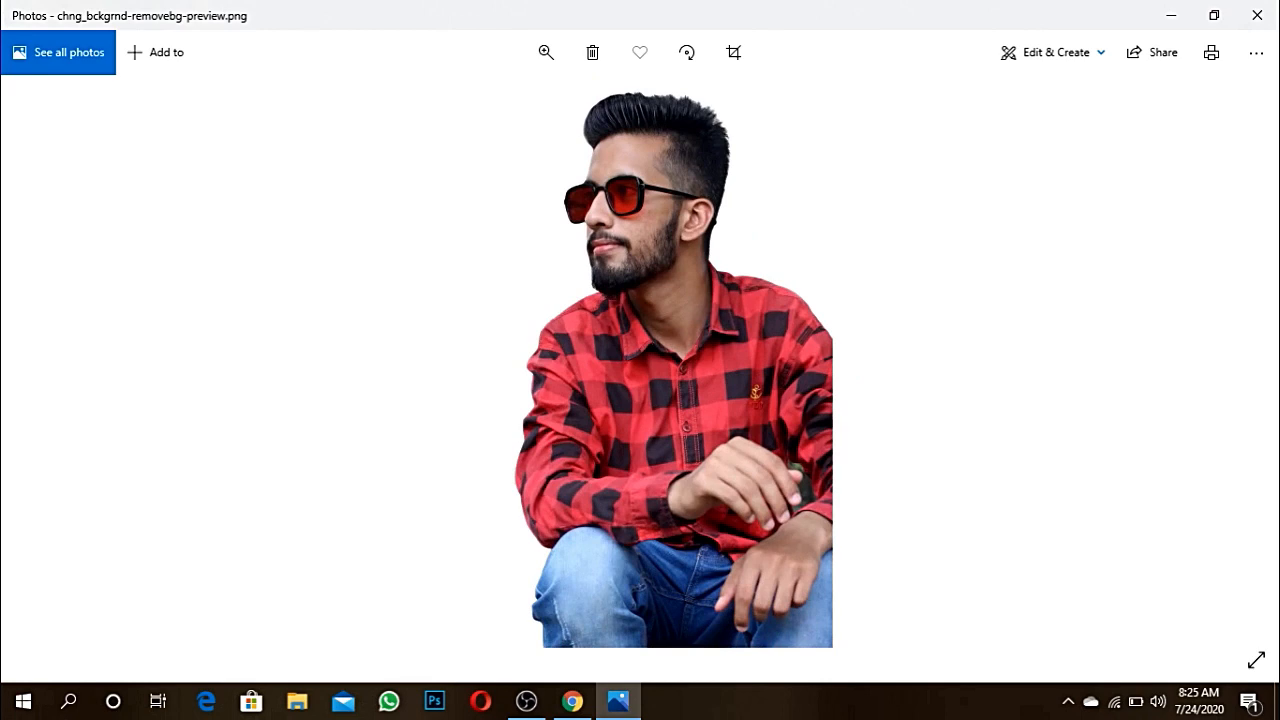